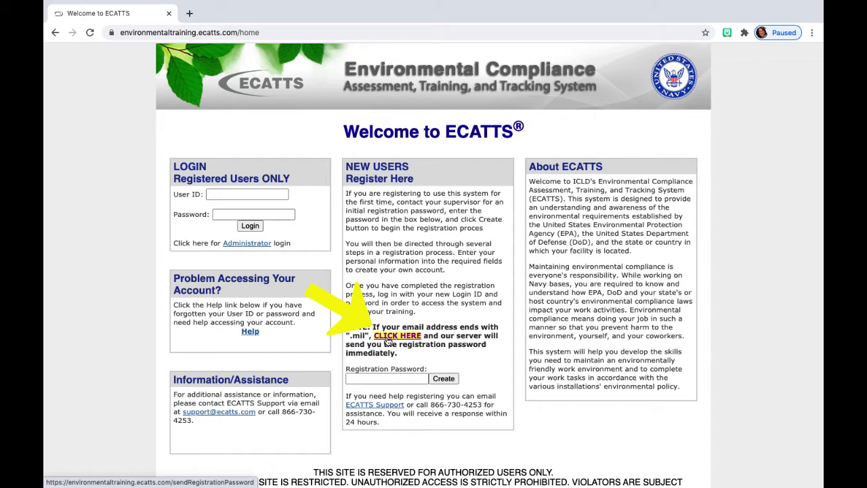
Step: Enter the initial registration password on the ECATTS welcome page and submit it with Create
click(389, 341)
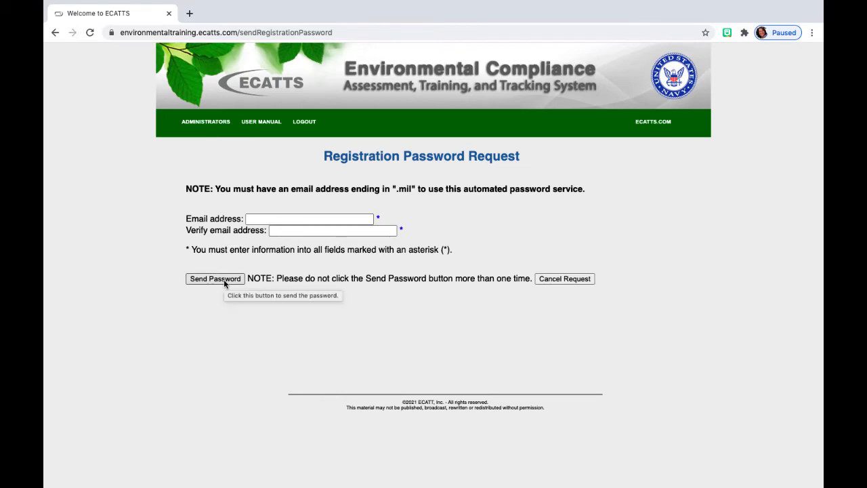
click(55, 32)
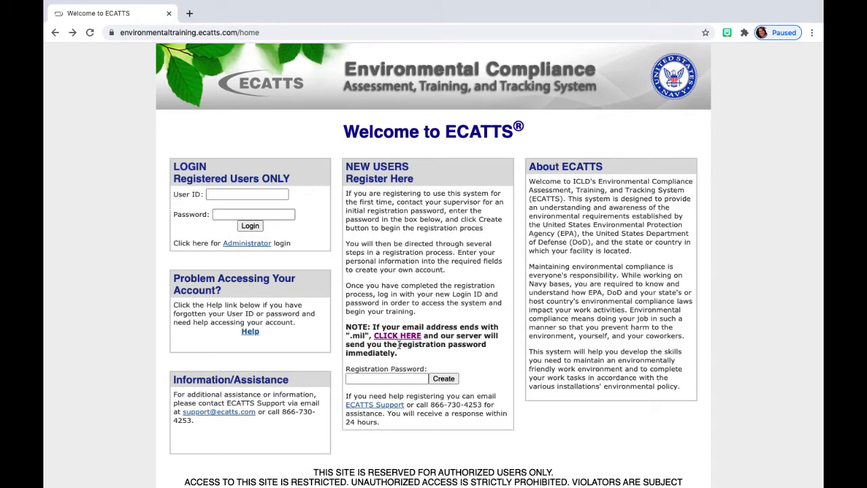
click(366, 380)
text(••••••)
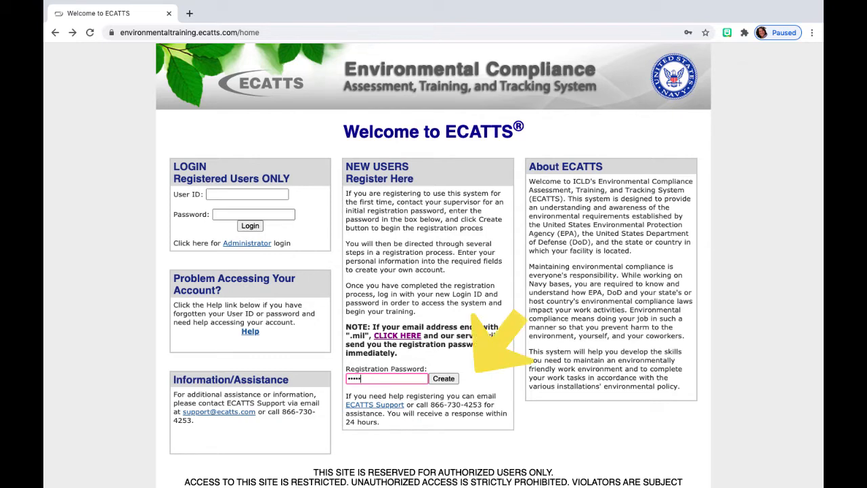
click(444, 380)
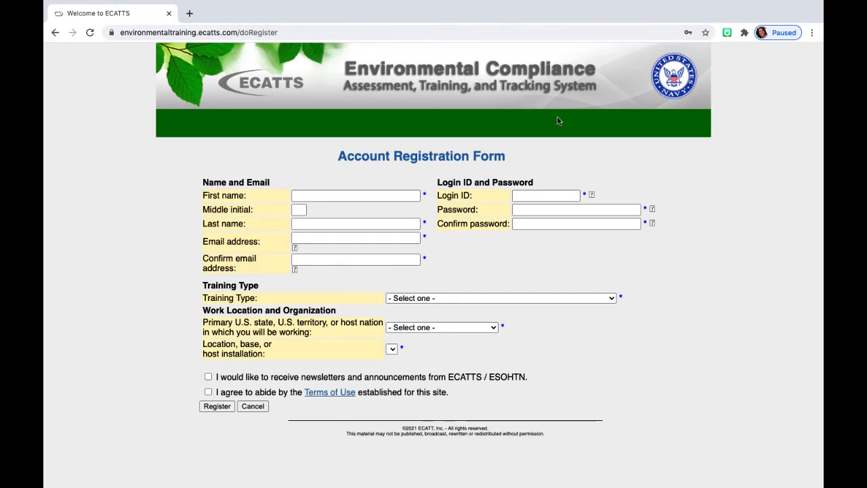
Step: Enter the user's first name, middle initial and last name
click(370, 195)
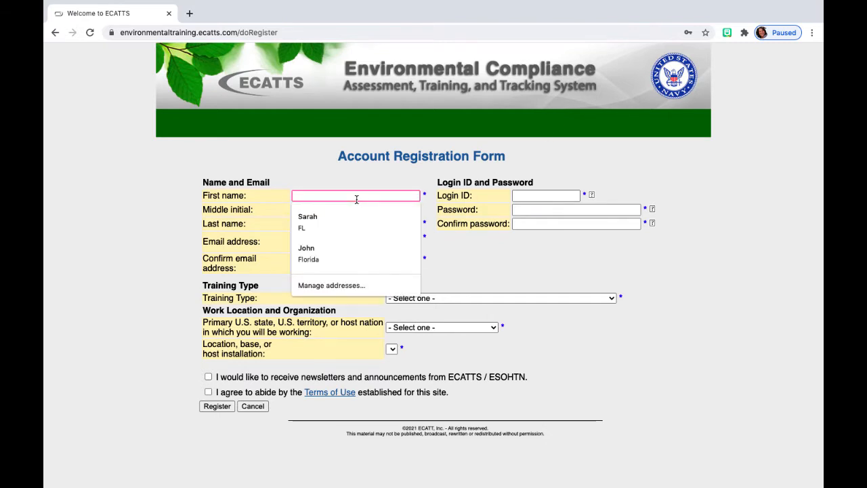
text(Harry)
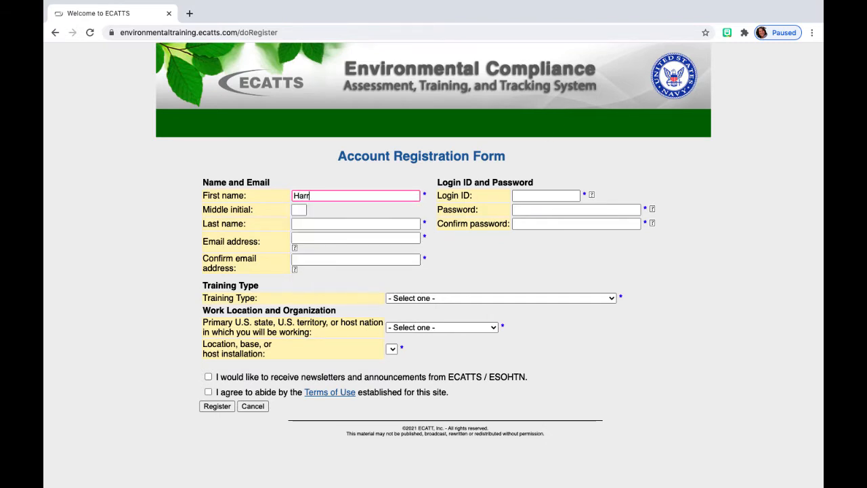
key(Tab)
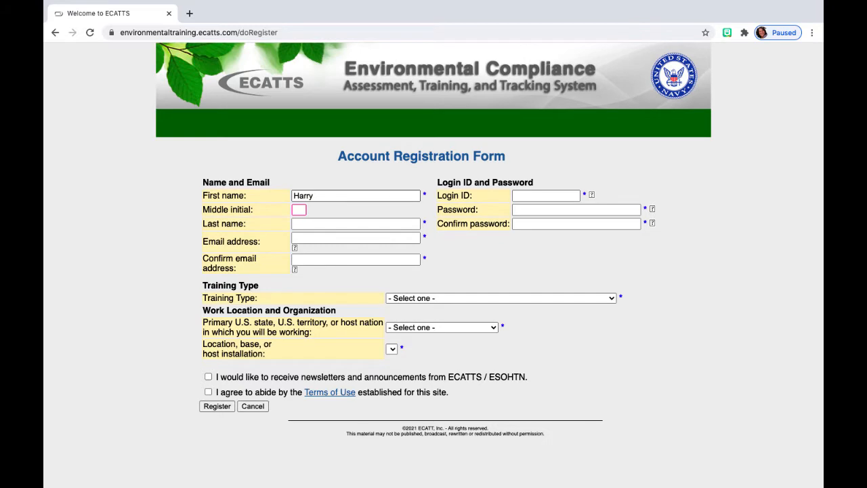
text(E)
key(Tab)
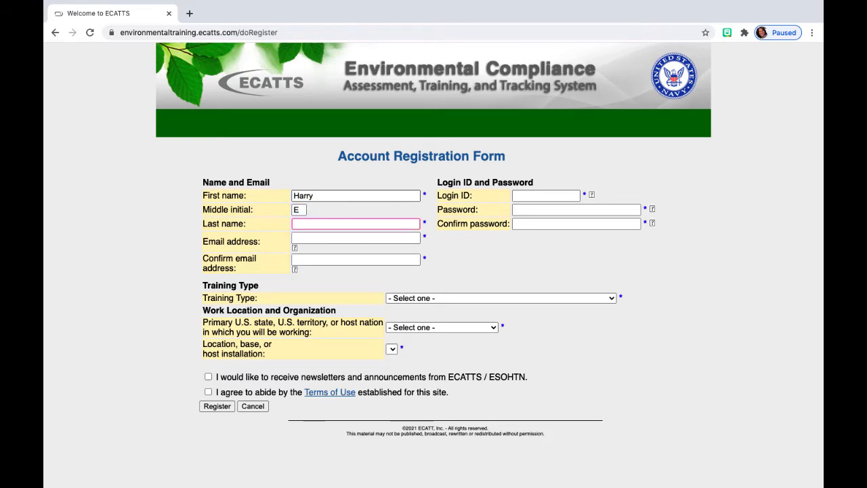
text(Potter)
Step: Enter the user's e-mail address and confirm it, correcting typos along the way
key(Tab)
text(s)
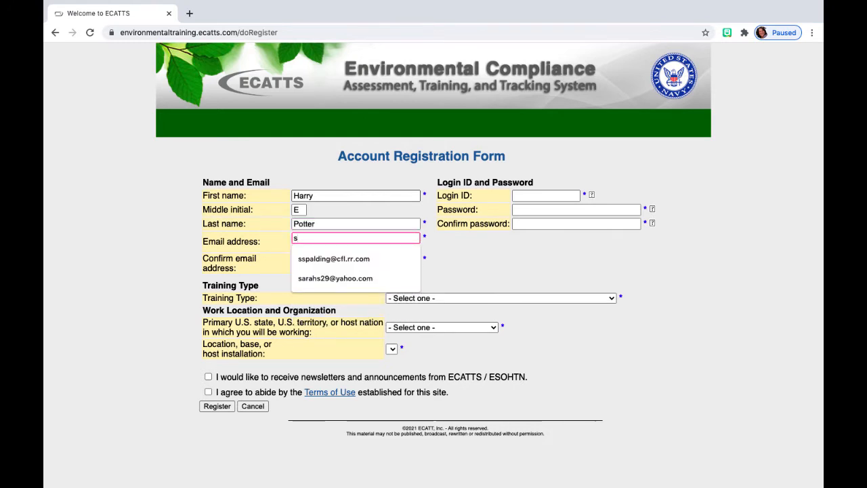
key(BackSpace)
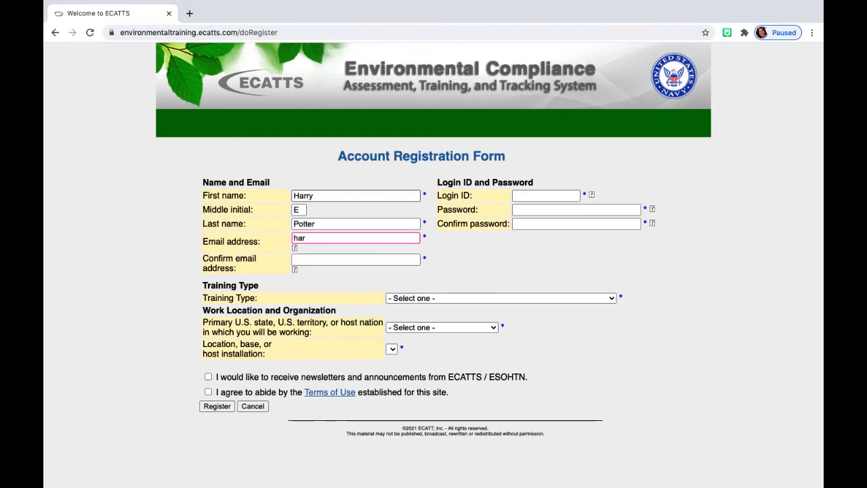
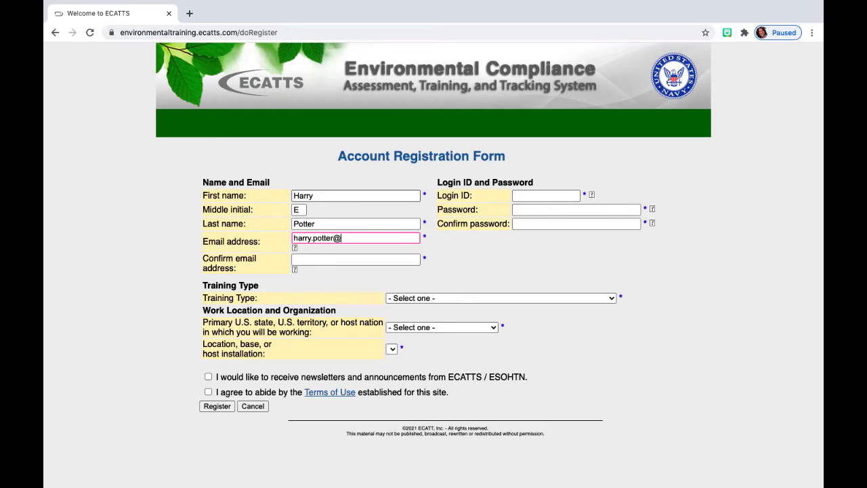
key(Tab)
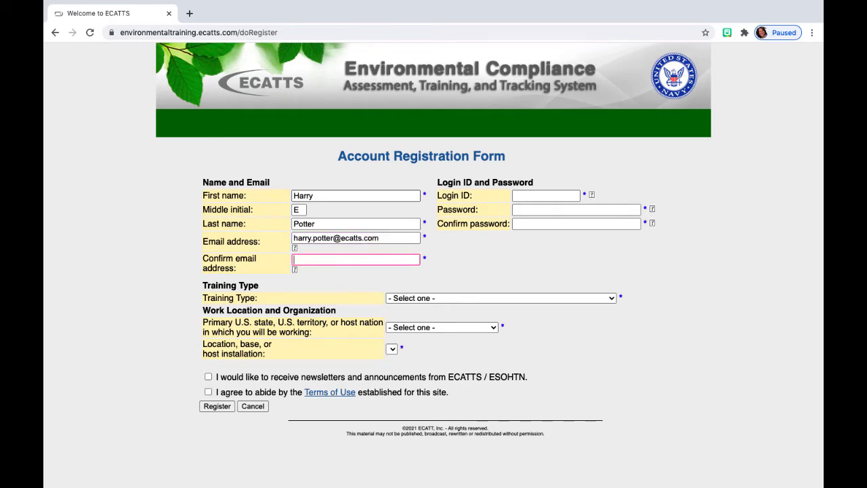
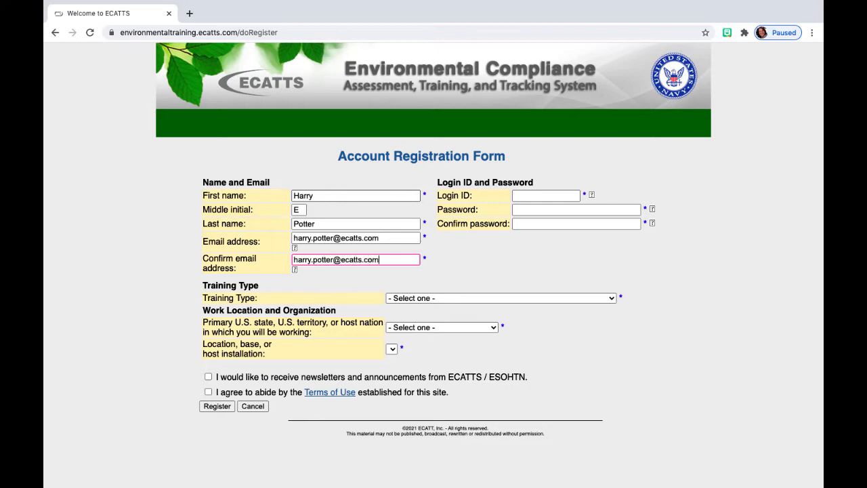
click(519, 252)
Step: Enter the login ID and the account password, then confirm the password
click(533, 195)
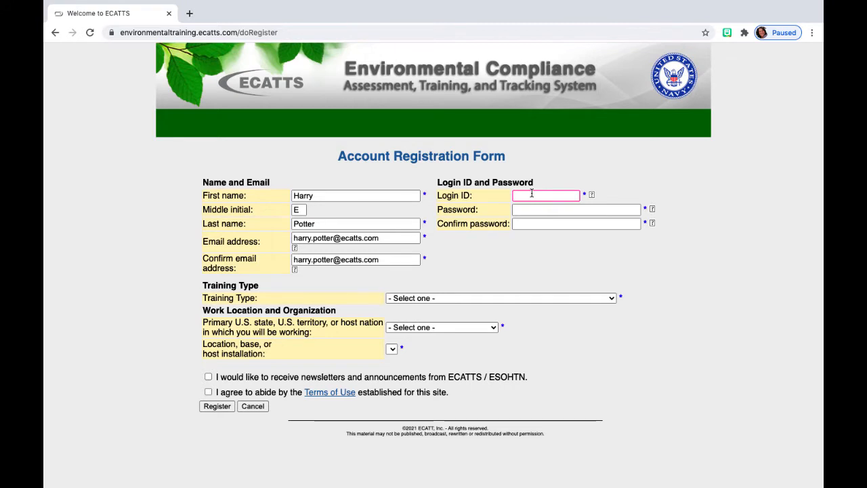
text(harry.potter)
click(546, 209)
text(••••••)
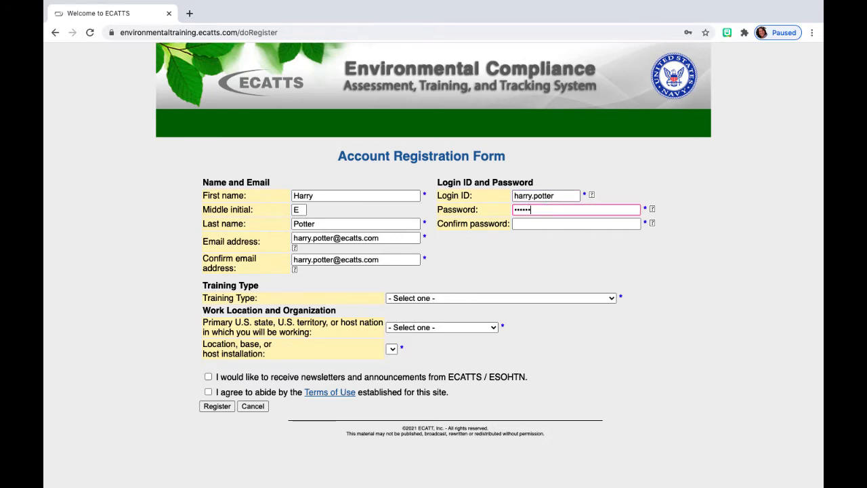
key(Tab)
text(••••••)
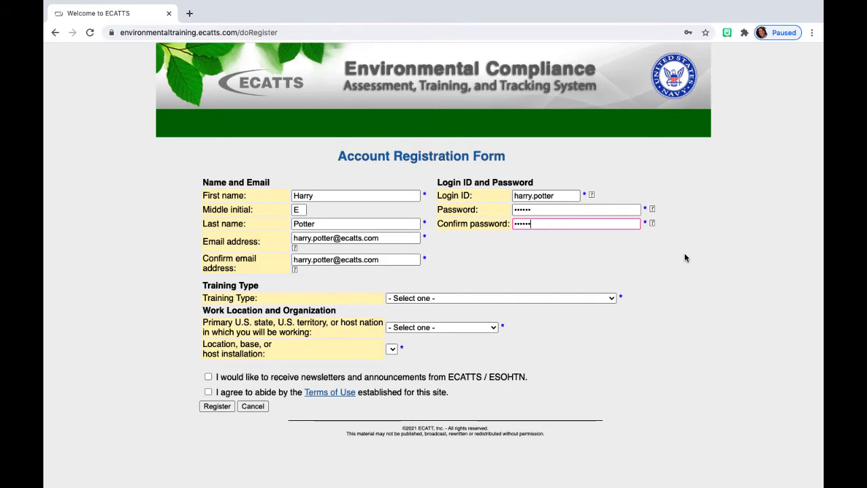
Step: Choose 'Military Assigned to Base or Installation' as the Training Type
click(614, 299)
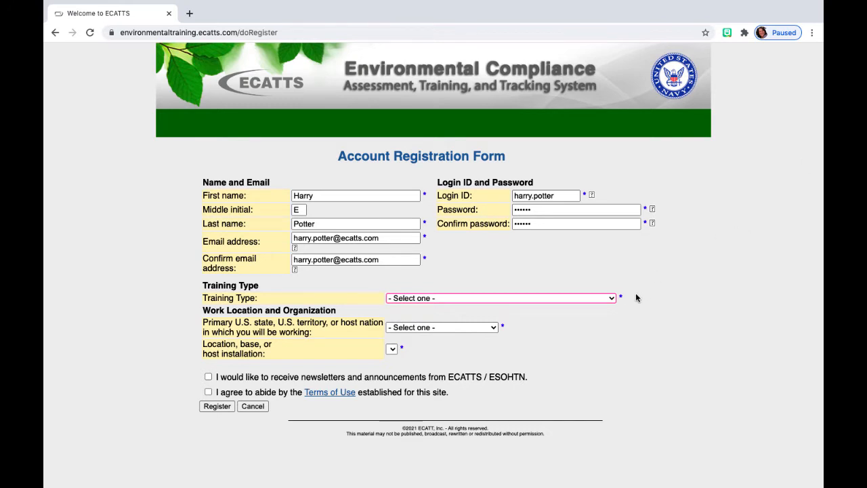
click(614, 299)
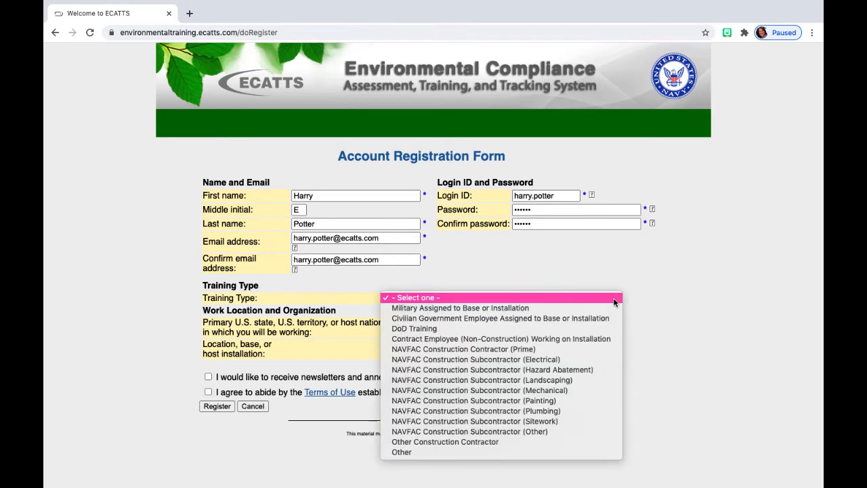
click(520, 311)
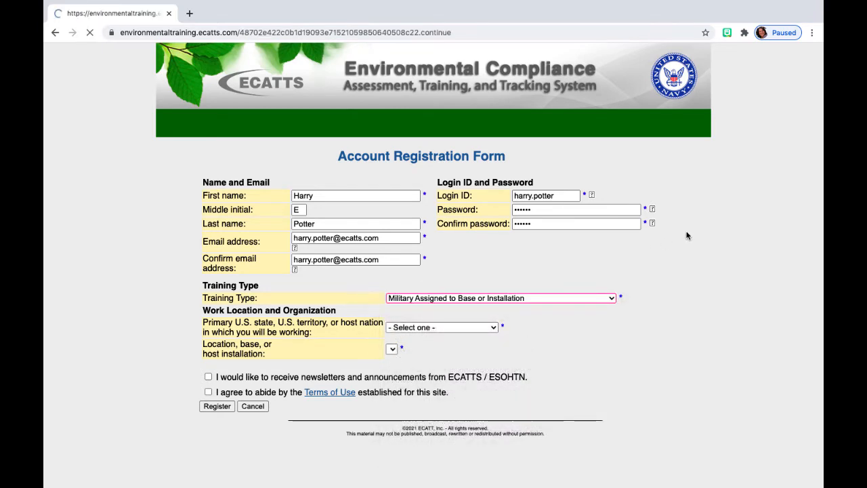
scroll(687, 235, down, 2)
scroll(686, 235, down, 1)
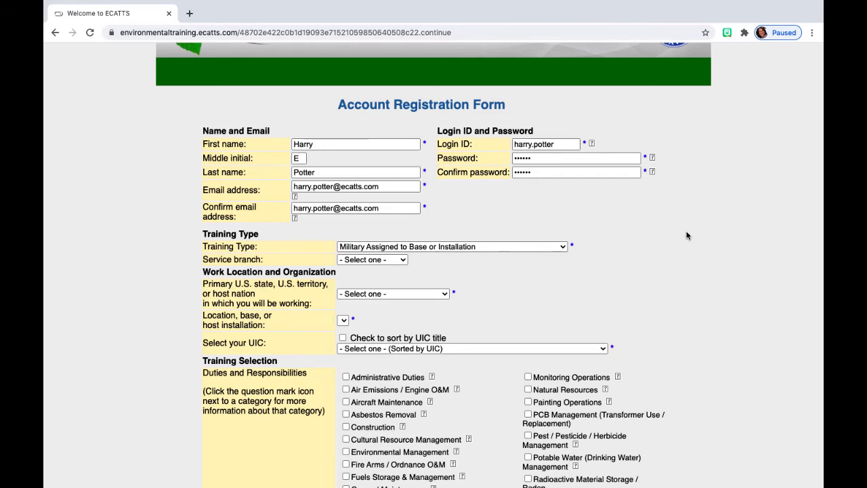
Step: Select Navy as the service branch
scroll(687, 235, down, 1)
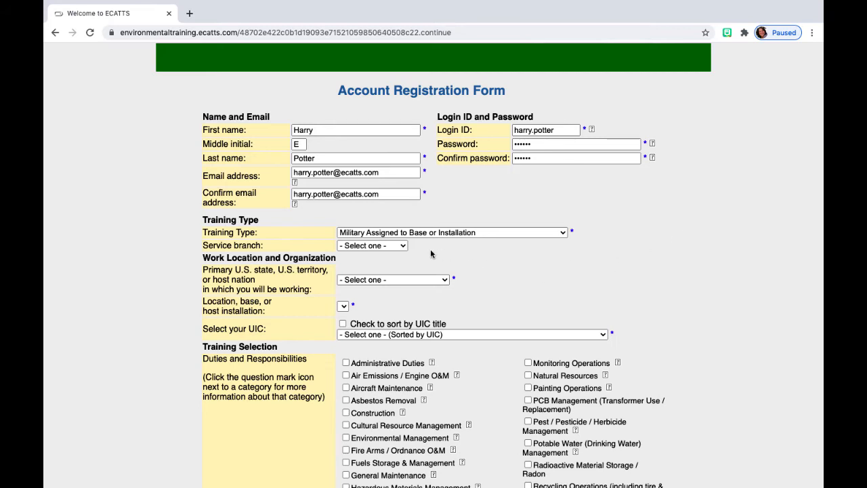
click(405, 247)
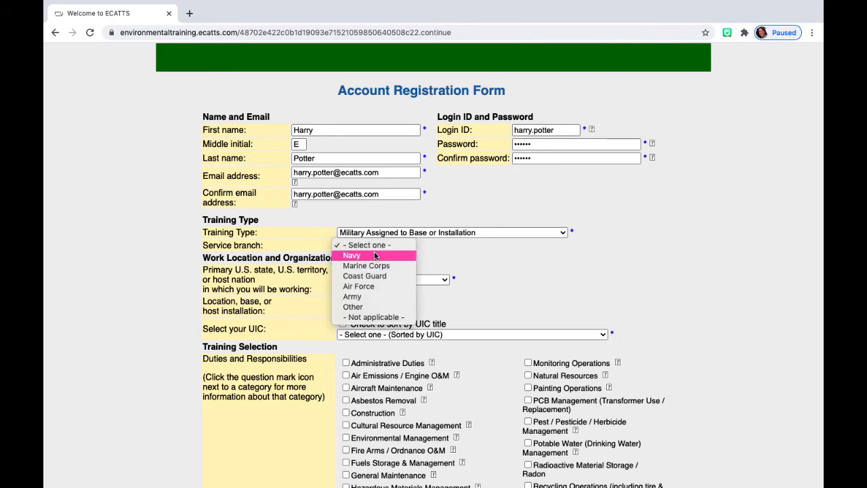
click(374, 255)
Step: Select Virginia as the state where the work happens
scroll(467, 261, down, 2)
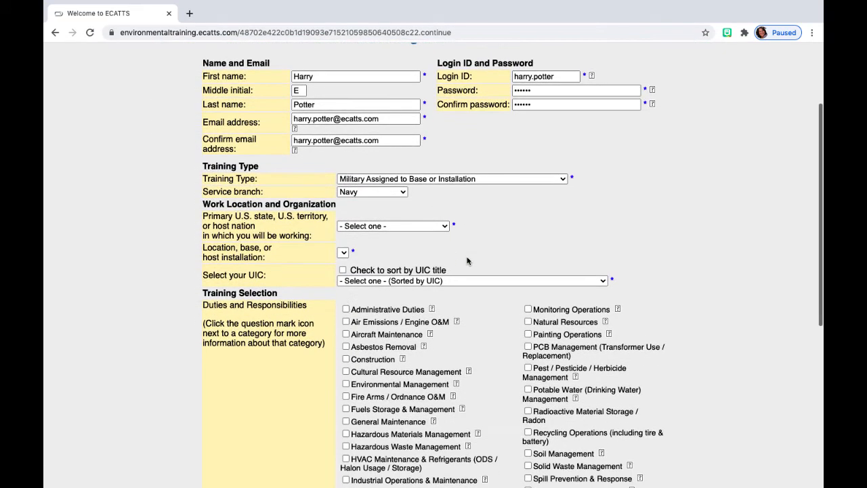
click(443, 227)
scroll(411, 351, down, 8)
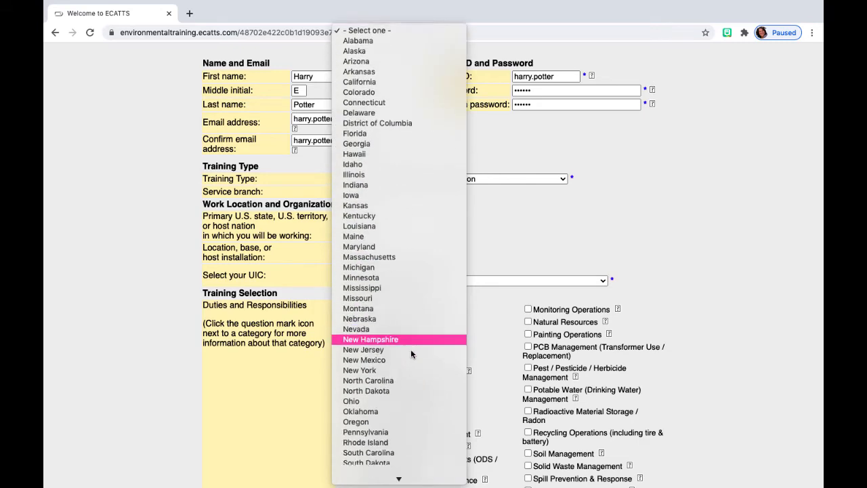
scroll(410, 351, down, 6)
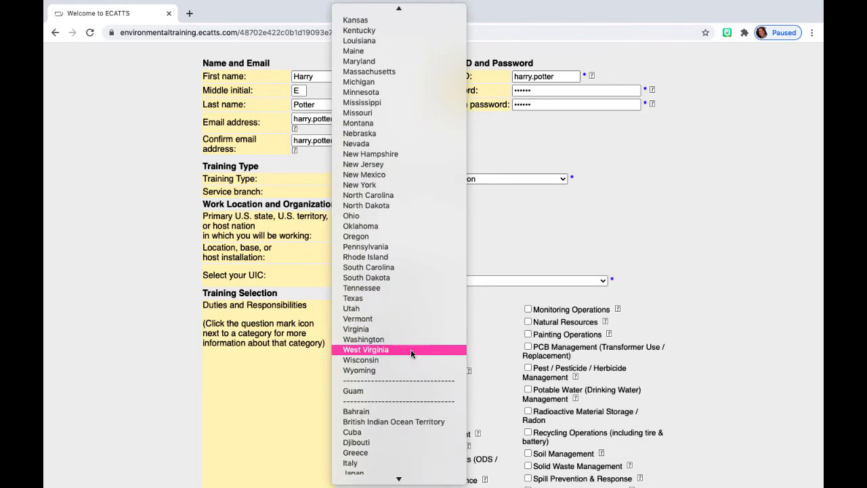
scroll(410, 349, down, 3)
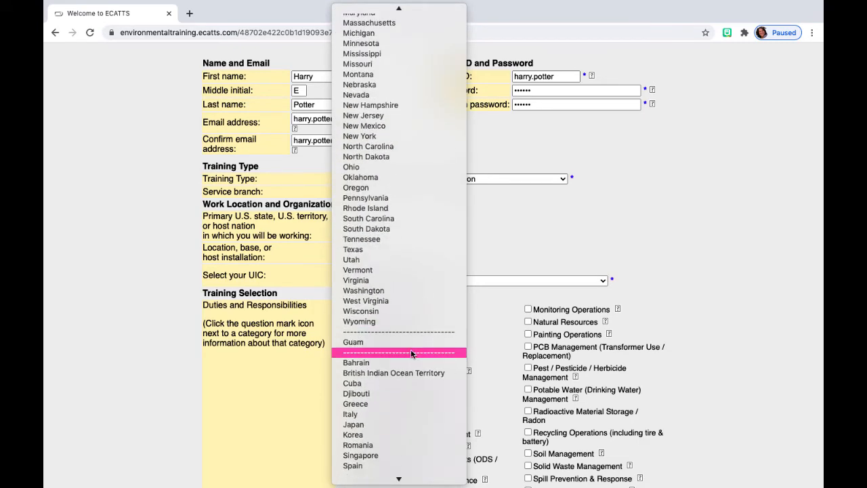
scroll(411, 349, up, 3)
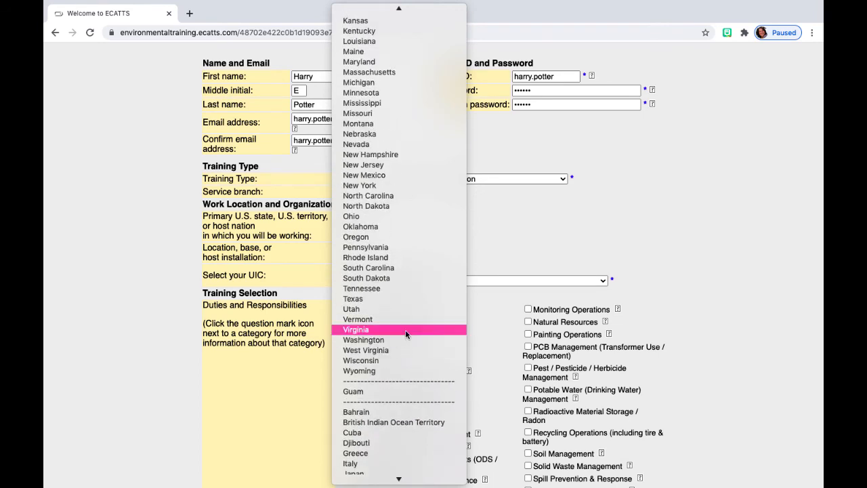
click(405, 333)
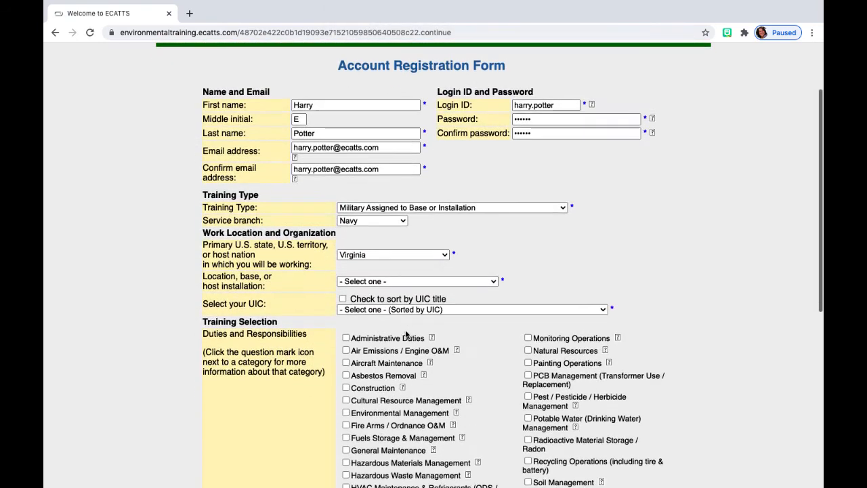
click(485, 271)
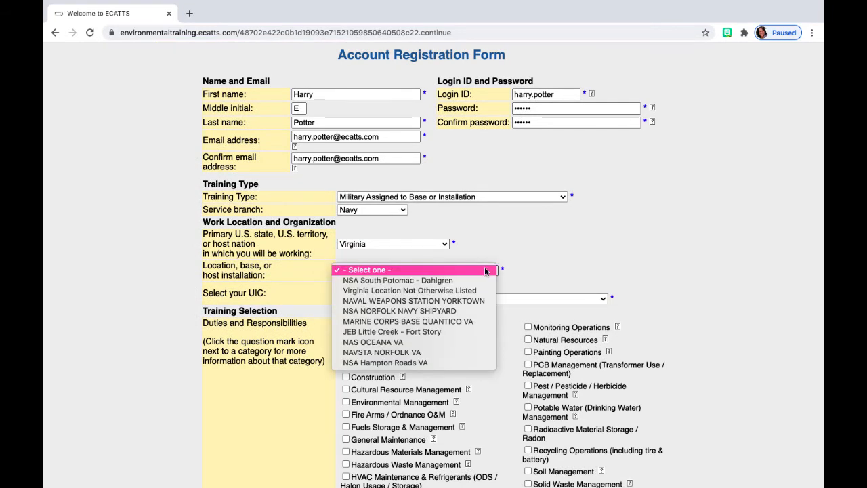
Step: Set the location to NAVSTA NORFOLK VA and the UIC to 00013 - NAVY JAG WASHINGTON DC
click(401, 353)
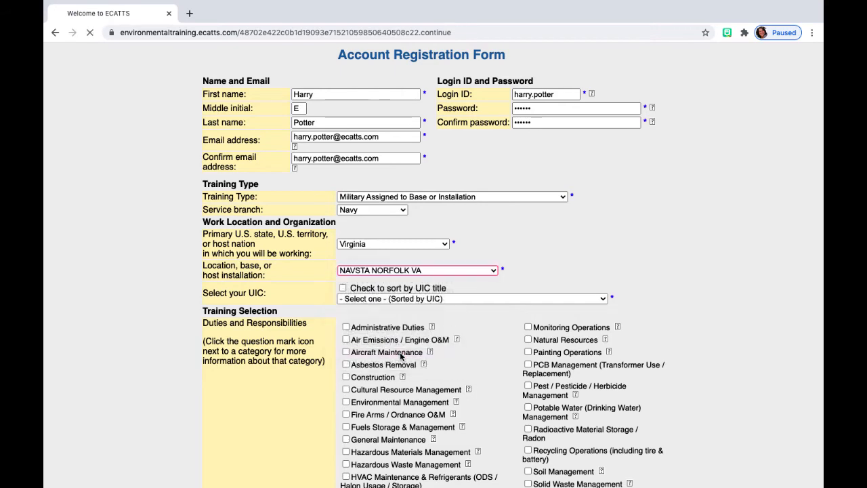
scroll(551, 269, down, 5)
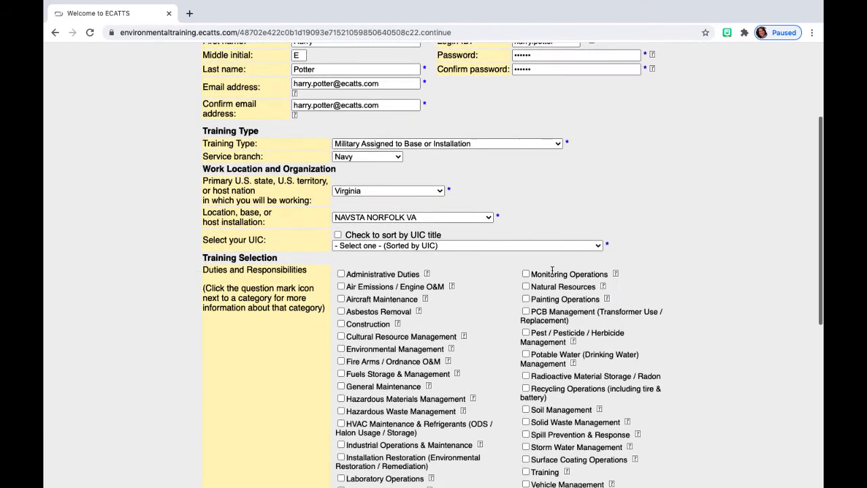
click(599, 246)
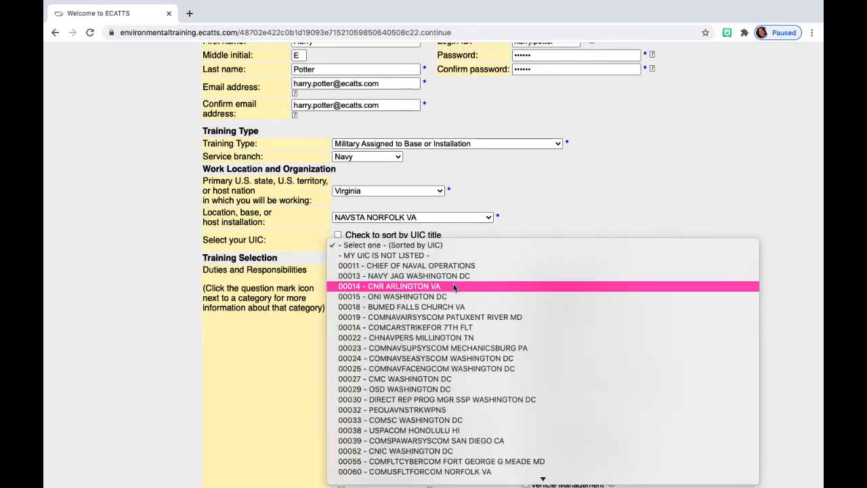
click(599, 276)
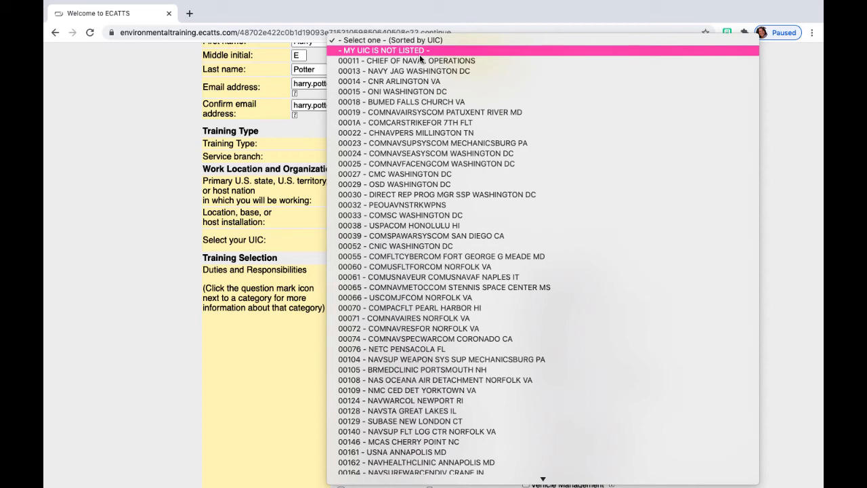
click(419, 71)
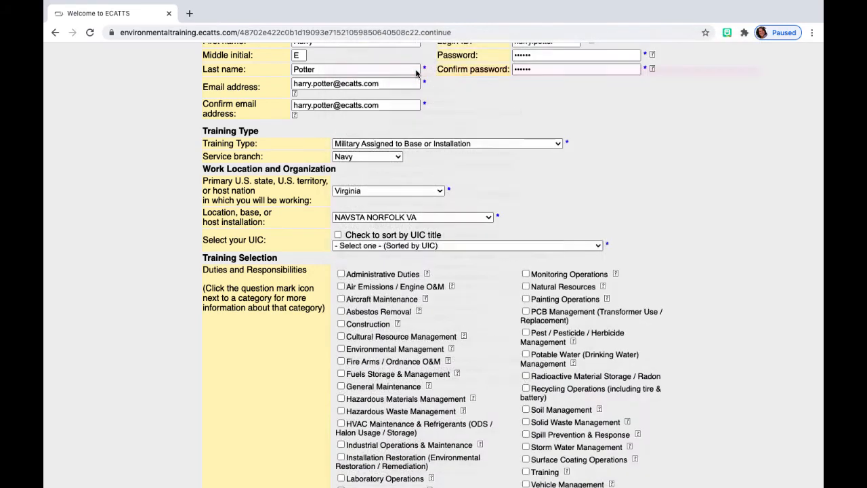
Step: Check Administrative Duties, Construction and Soil Management under Duties and Responsibilities
scroll(530, 295, down, 3)
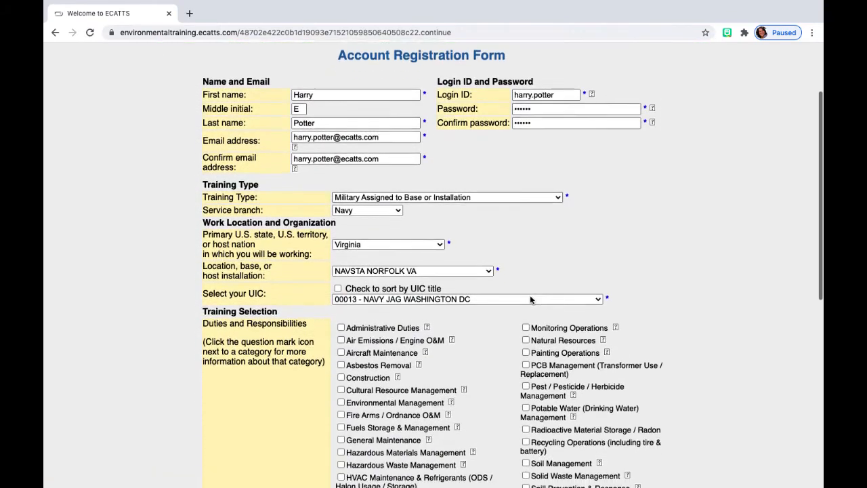
scroll(530, 296, down, 2)
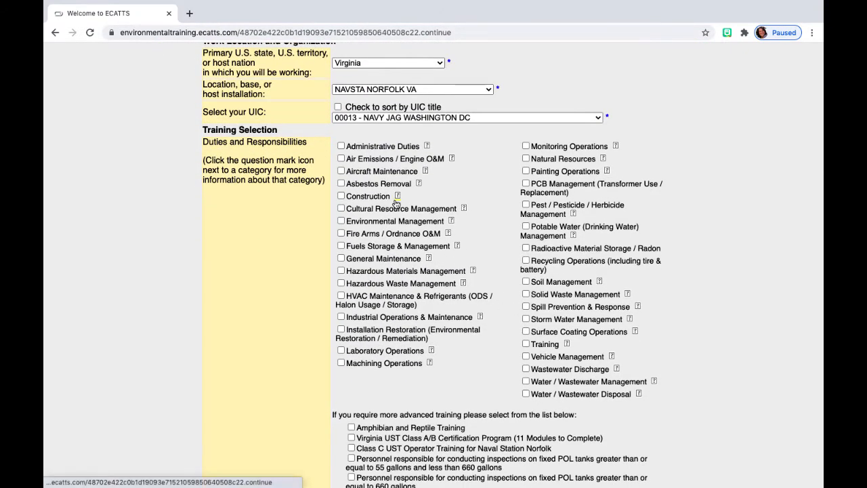
click(341, 146)
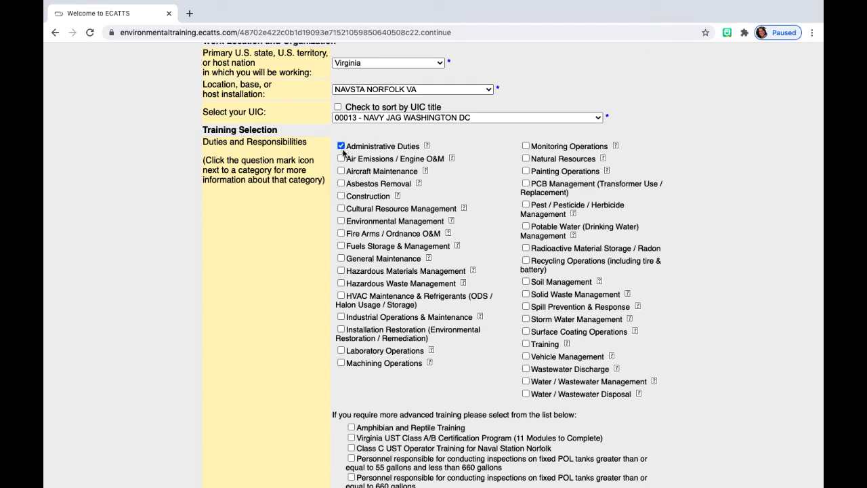
click(341, 196)
click(526, 281)
scroll(528, 285, down, 5)
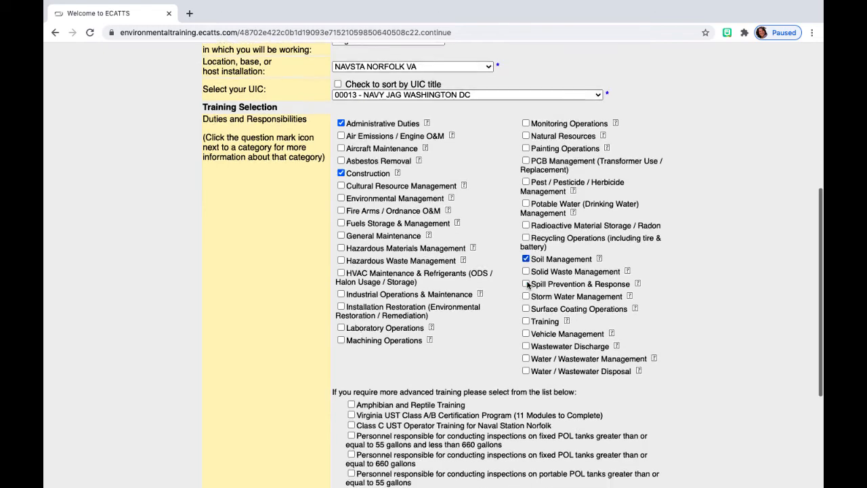
scroll(527, 285, down, 3)
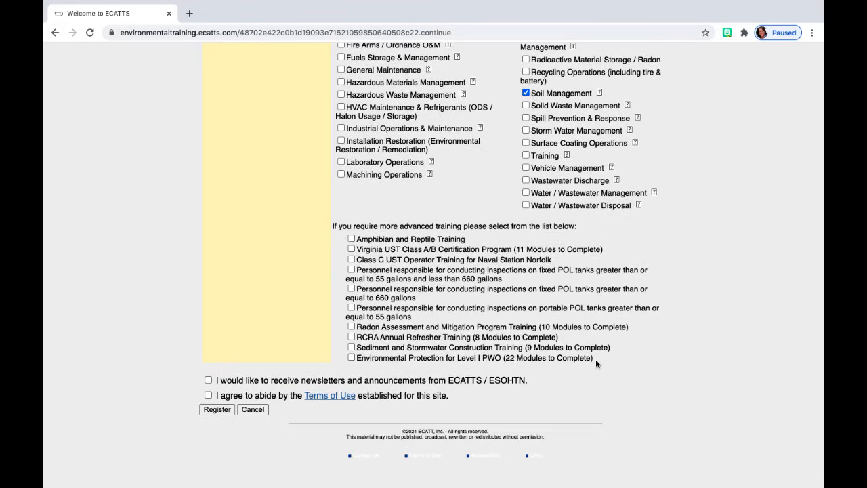
Step: Accept the Terms of Use and submit the registration form
click(208, 381)
click(208, 395)
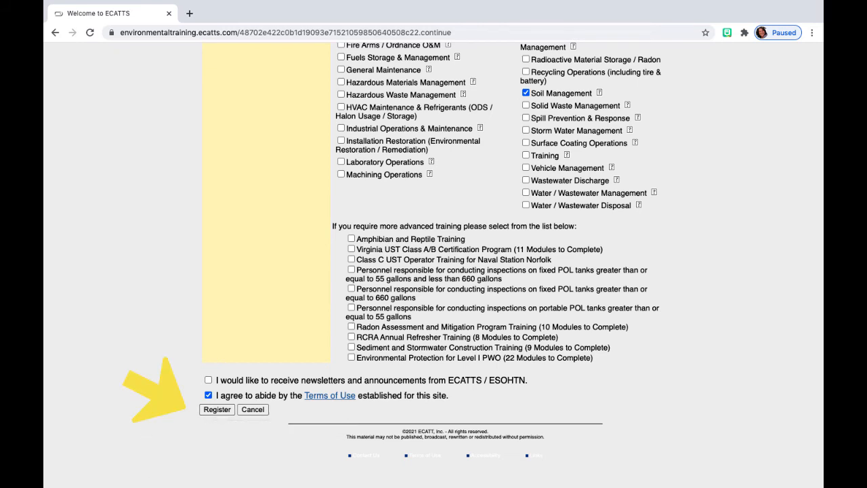
click(218, 410)
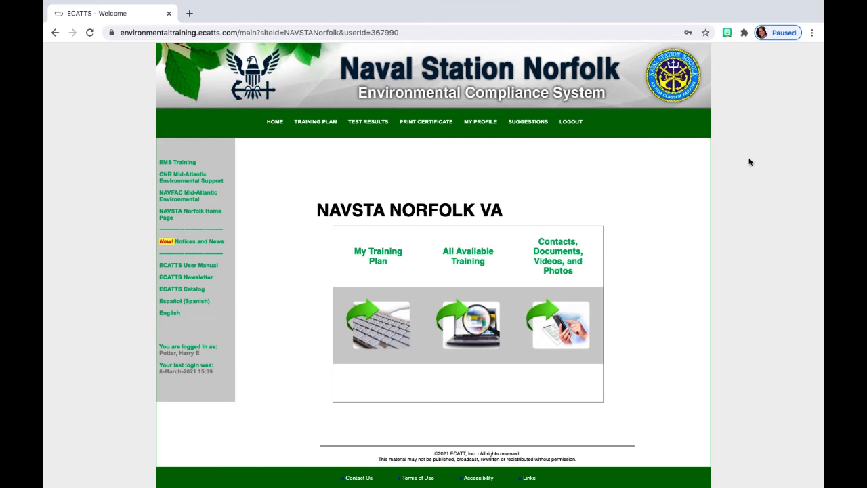
Step: Open TRAINING PLAN and review the required modules for Administrative Duties, Construction and Soil Management
click(315, 126)
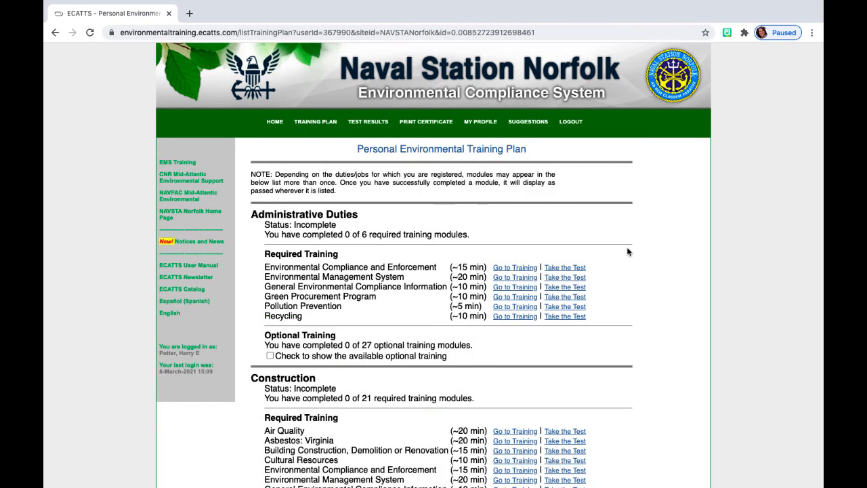
scroll(627, 252, down, 2)
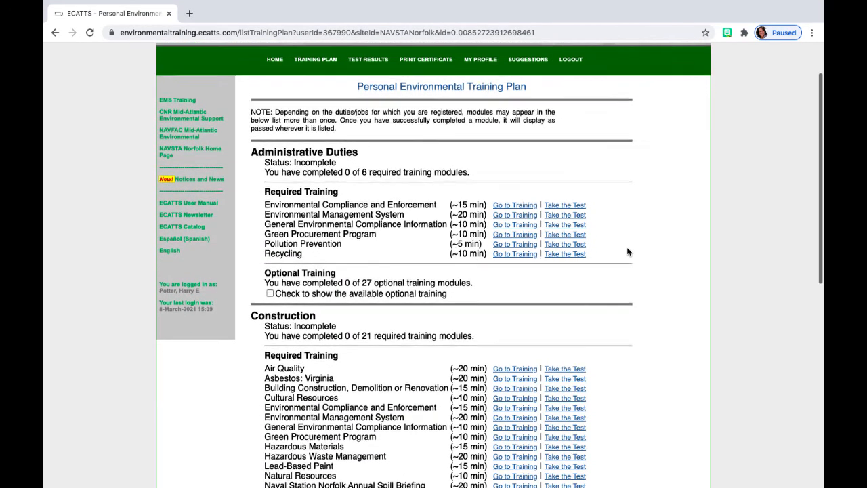
scroll(628, 252, down, 1)
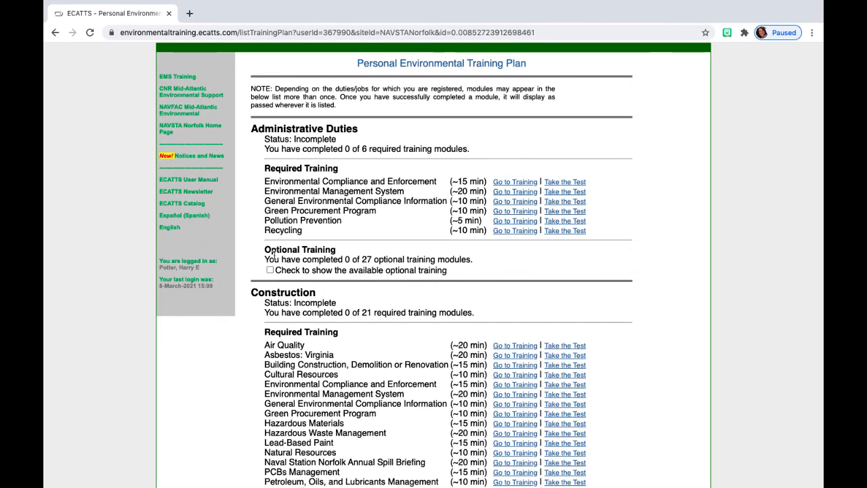
scroll(269, 290, down, 2)
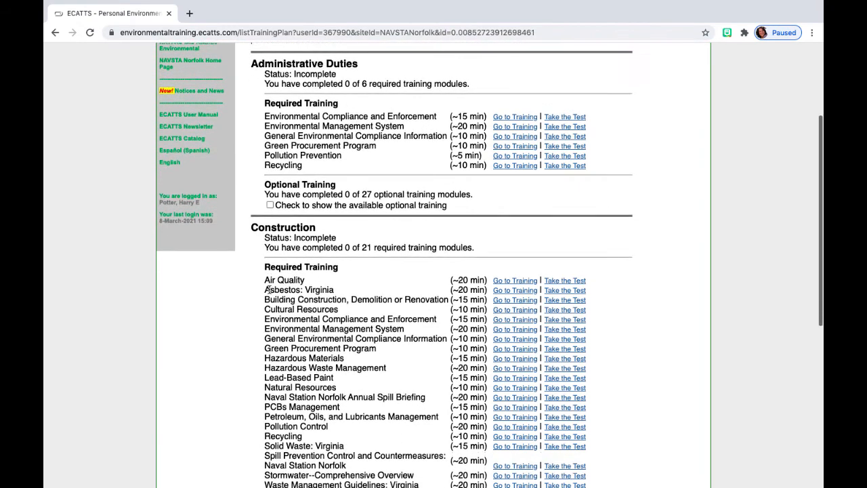
scroll(268, 289, down, 6)
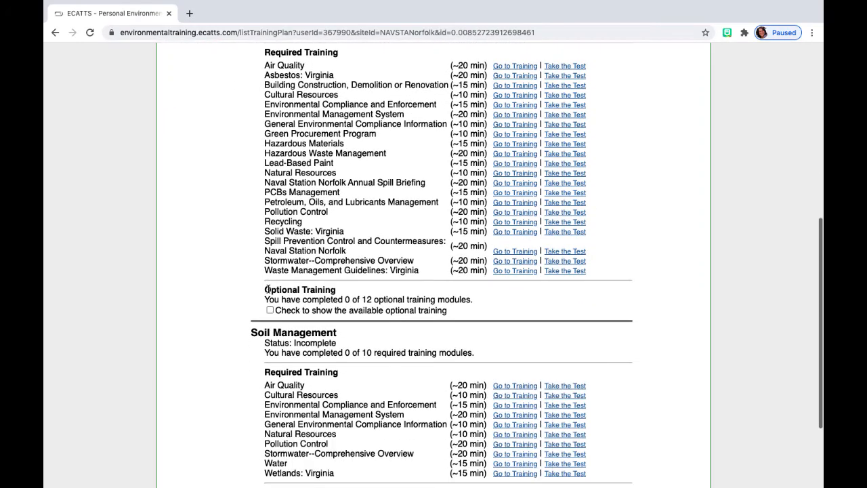
scroll(268, 289, down, 3)
scroll(268, 291, up, 13)
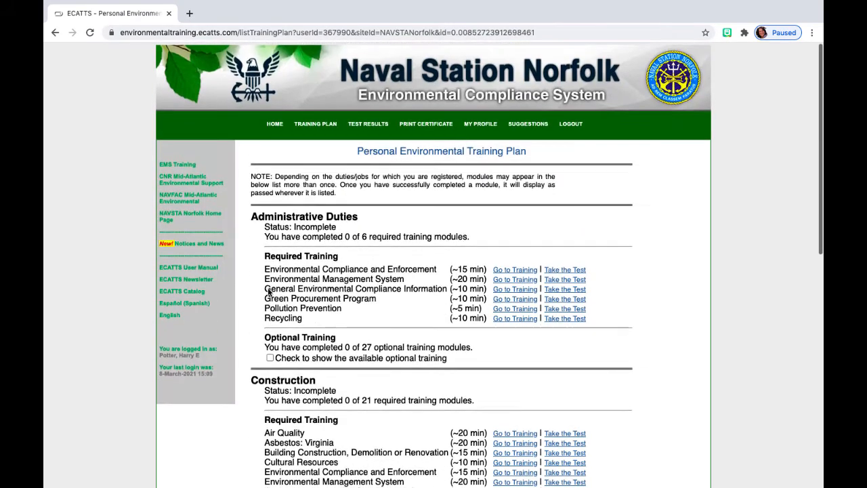
scroll(268, 290, down, 3)
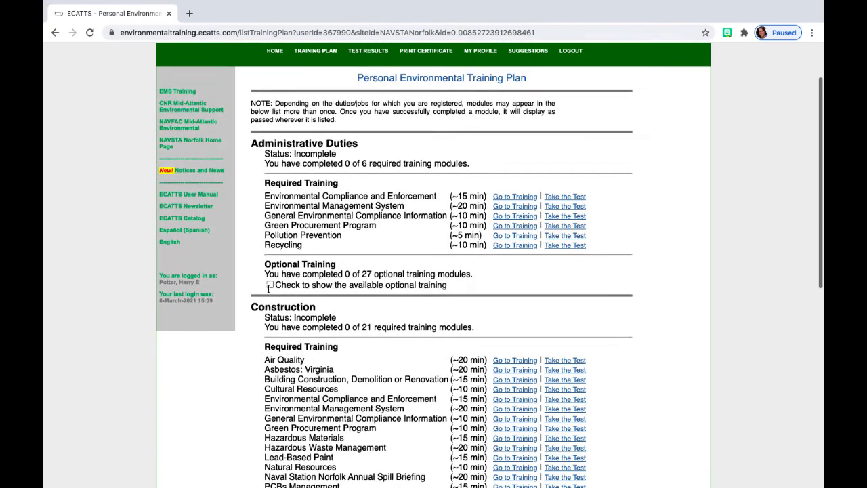
scroll(268, 289, down, 1)
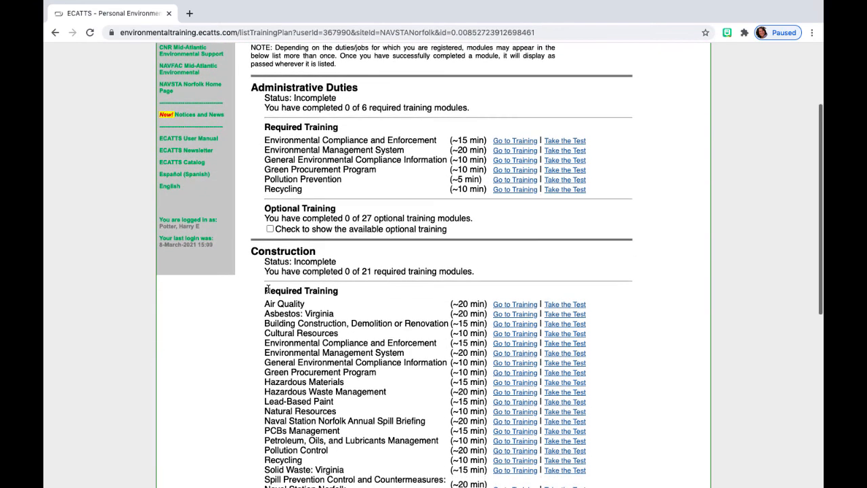
Step: Start the Environmental Compliance and Enforcement module, pause its narration, advance to page 3 of 8, and return home
click(519, 141)
scroll(528, 224, down, 2)
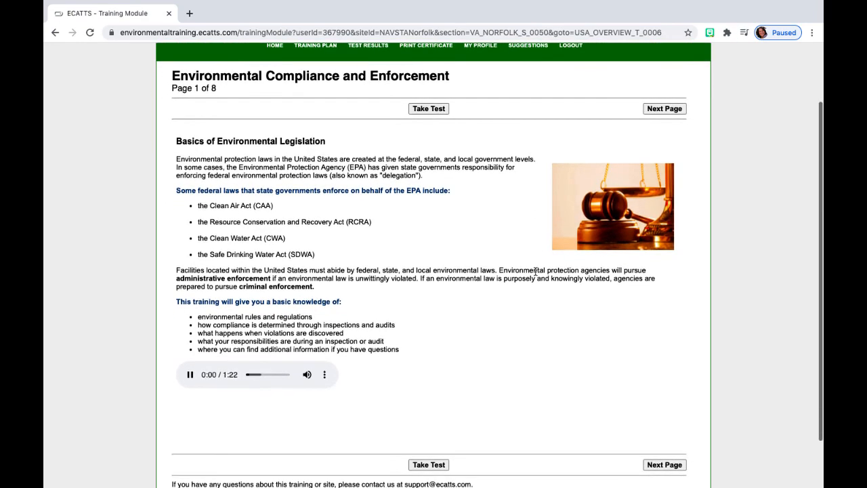
click(190, 377)
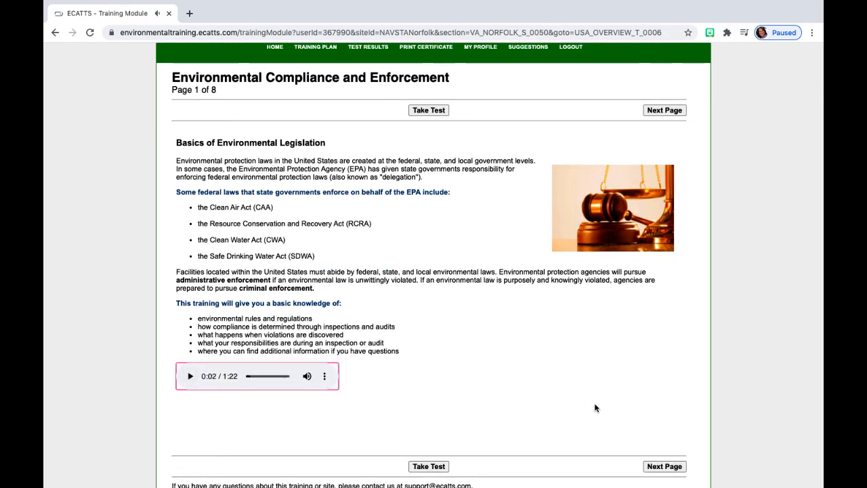
click(656, 466)
click(657, 466)
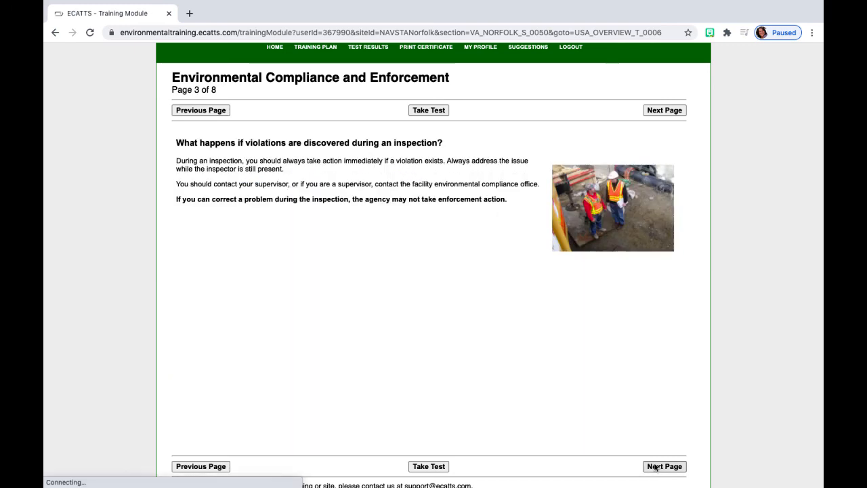
scroll(656, 468, down, 1)
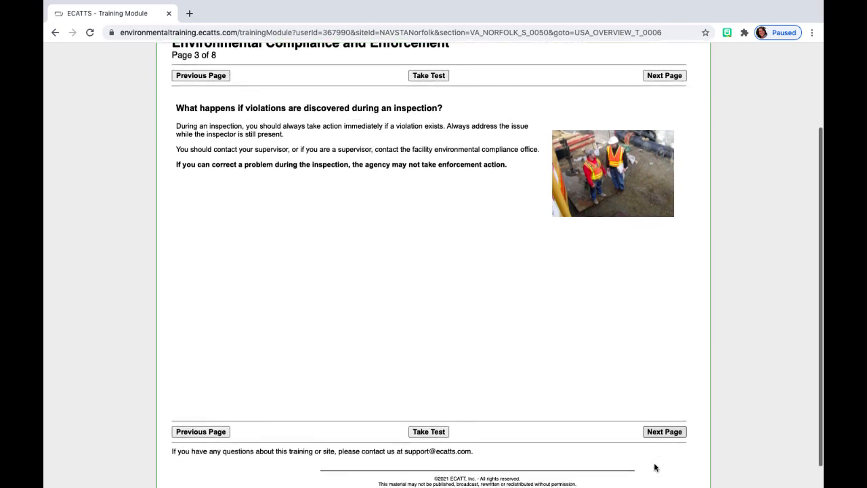
scroll(656, 468, up, 5)
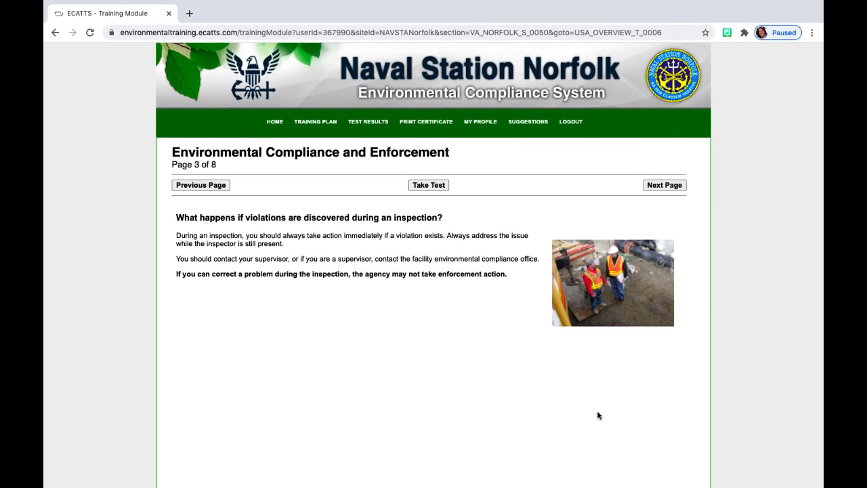
click(276, 126)
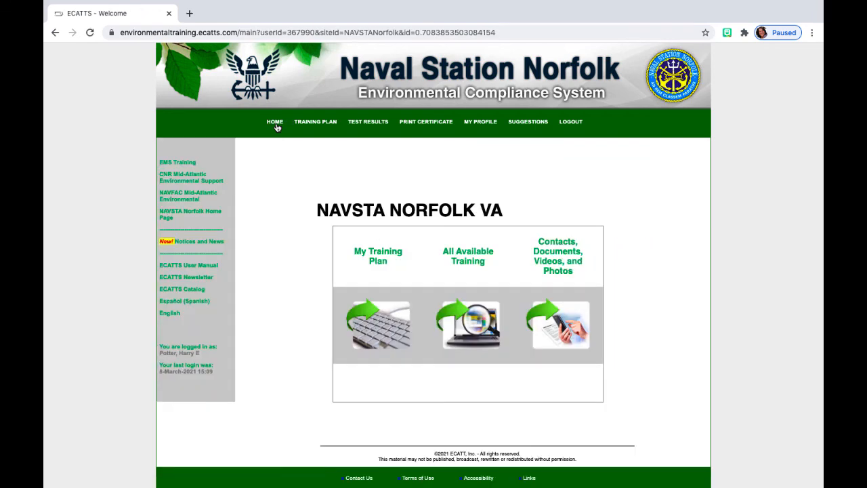
Step: Open All Available Training and scroll through its training categories and modules
click(464, 256)
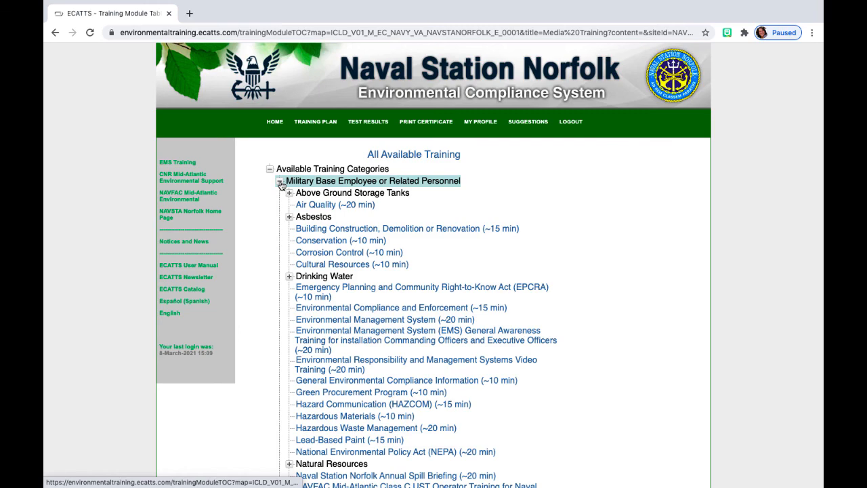
scroll(297, 258, down, 5)
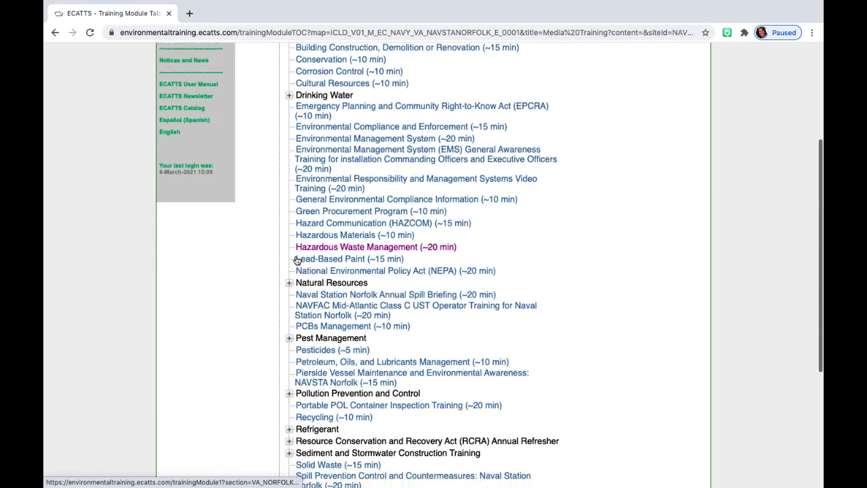
scroll(297, 259, down, 5)
scroll(296, 259, up, 7)
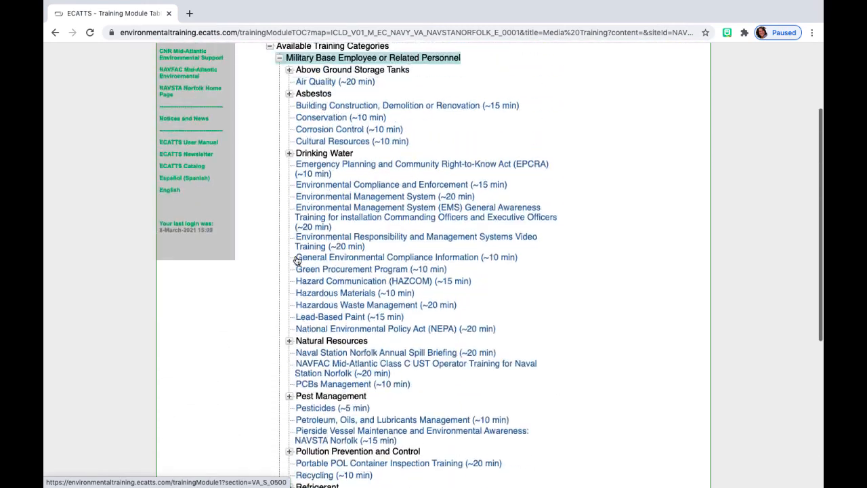
scroll(296, 259, up, 3)
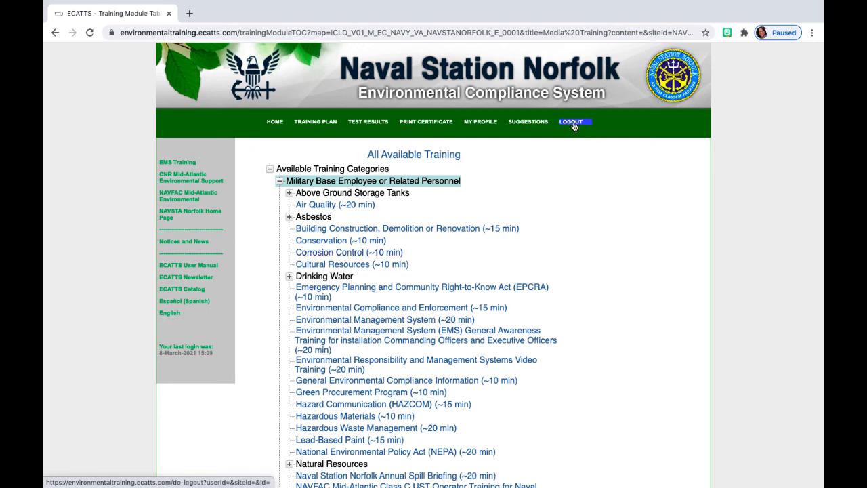